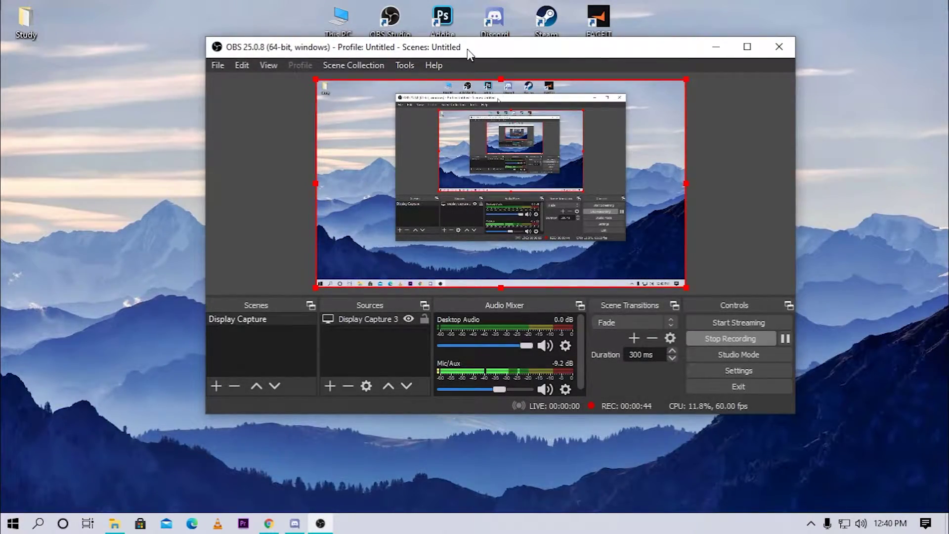
# Step: Move the OBS window down-right and select Display Capture 3 in the Display Capture scene
pyautogui.moveTo(567, 57); pyautogui.dragTo(591, 69)
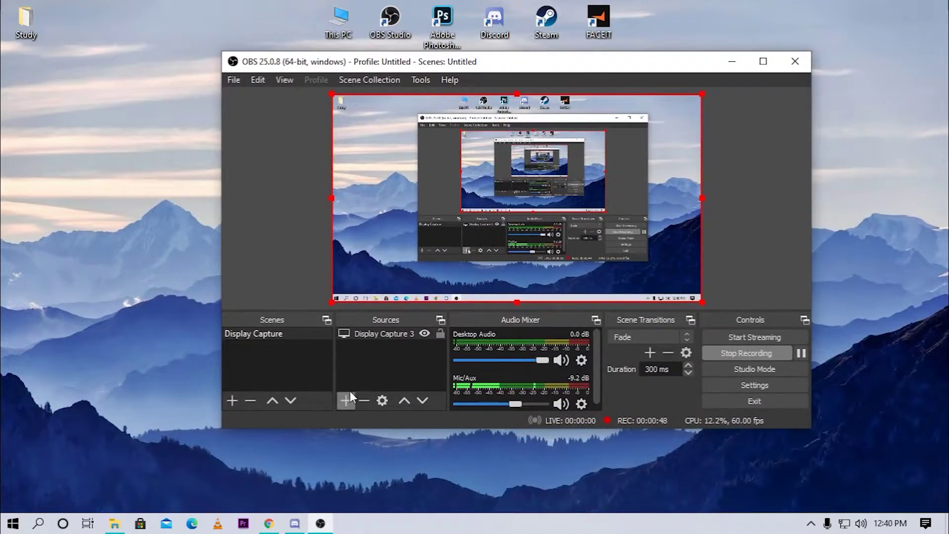
pyautogui.click(274, 335)
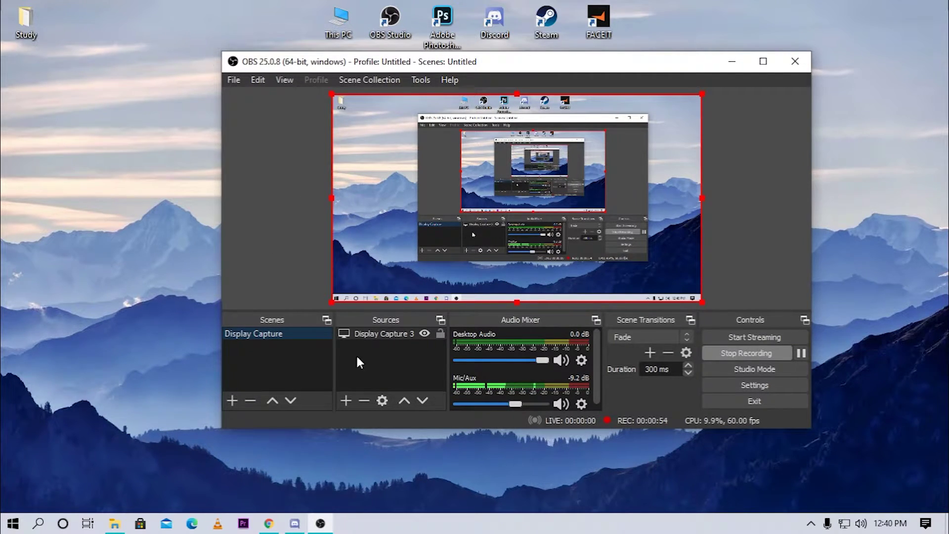
pyautogui.click(385, 334)
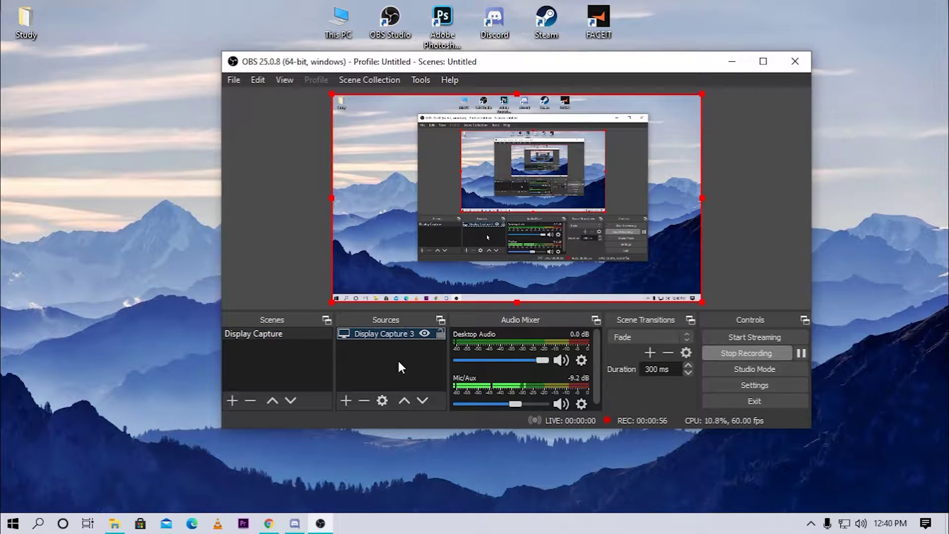
pyautogui.click(399, 362)
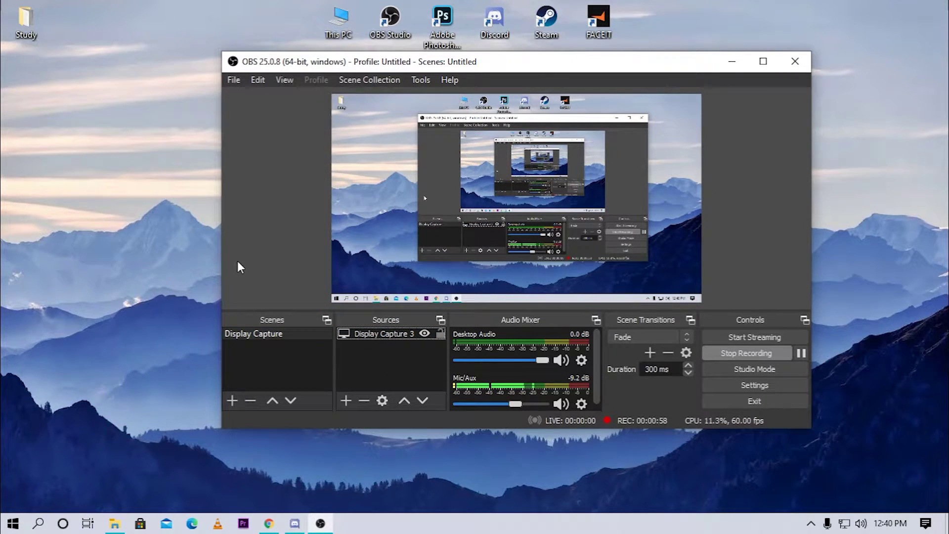
# Step: On the StreamKit page, return to the Voice Widget settings and open the Server list
pyautogui.click(269, 525)
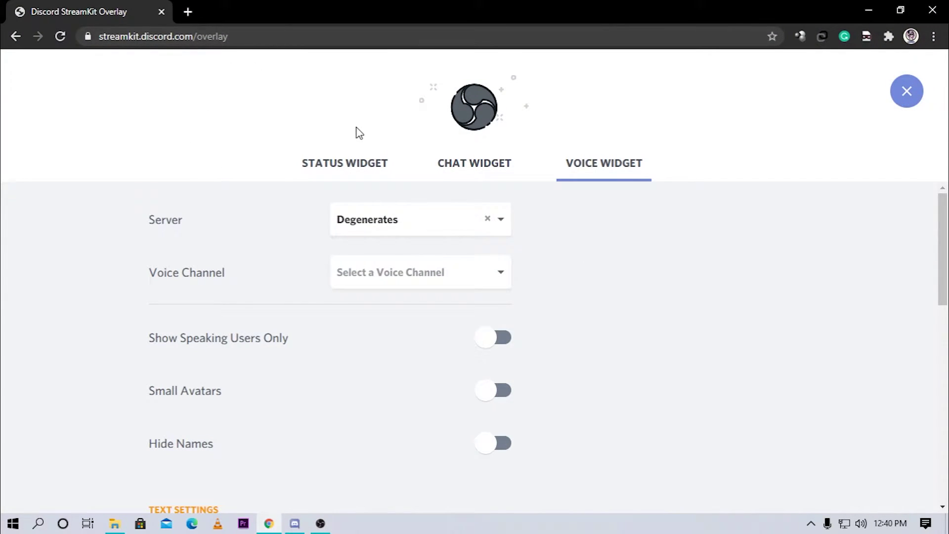
pyautogui.click(335, 168)
pyautogui.click(462, 164)
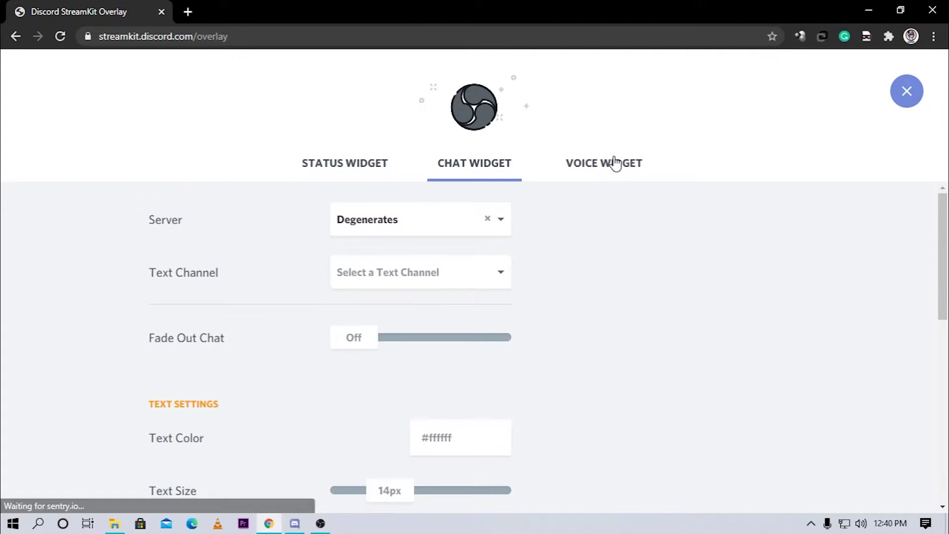
pyautogui.click(615, 163)
pyautogui.click(369, 168)
pyautogui.click(622, 170)
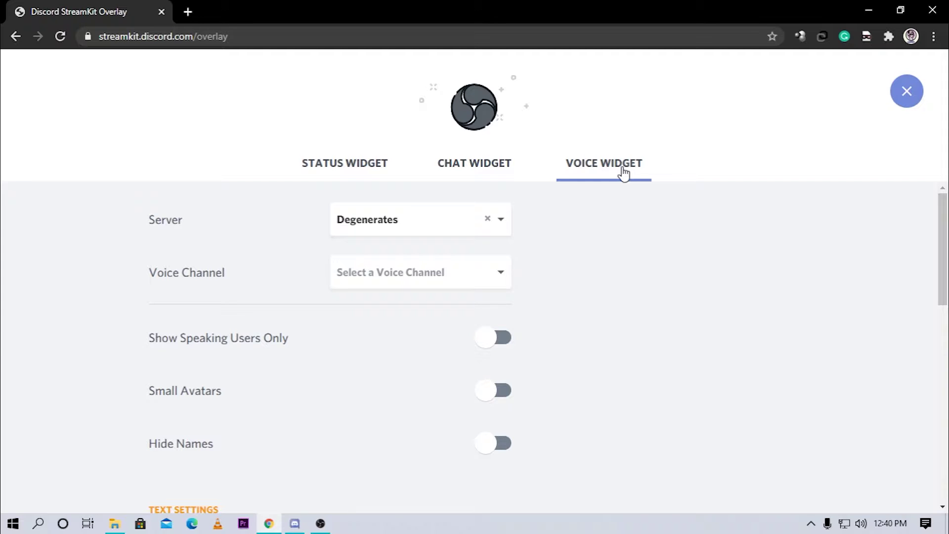
pyautogui.click(494, 224)
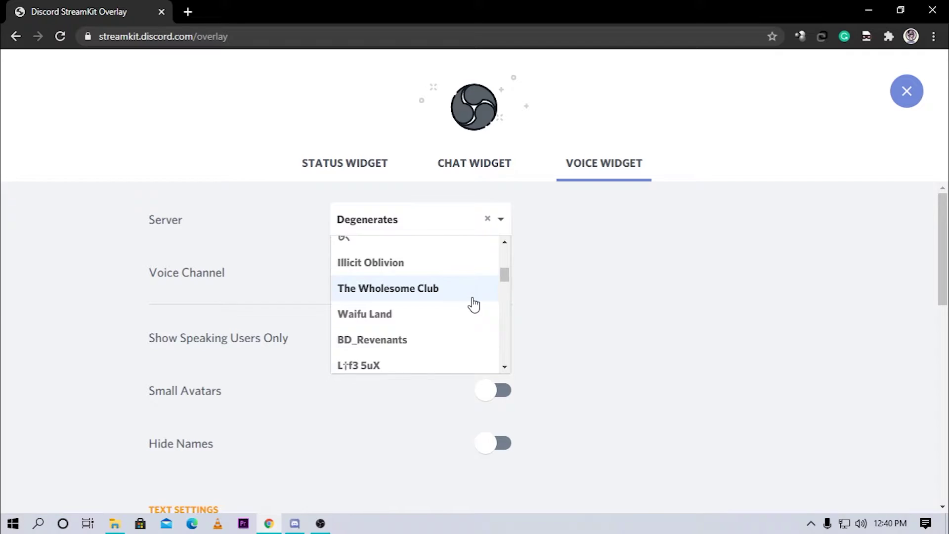
pyautogui.scroll(-3, 473, 305)
# Step: Pick Degenerates as the widget's server and look over its channels in Discord
pyautogui.click(399, 280)
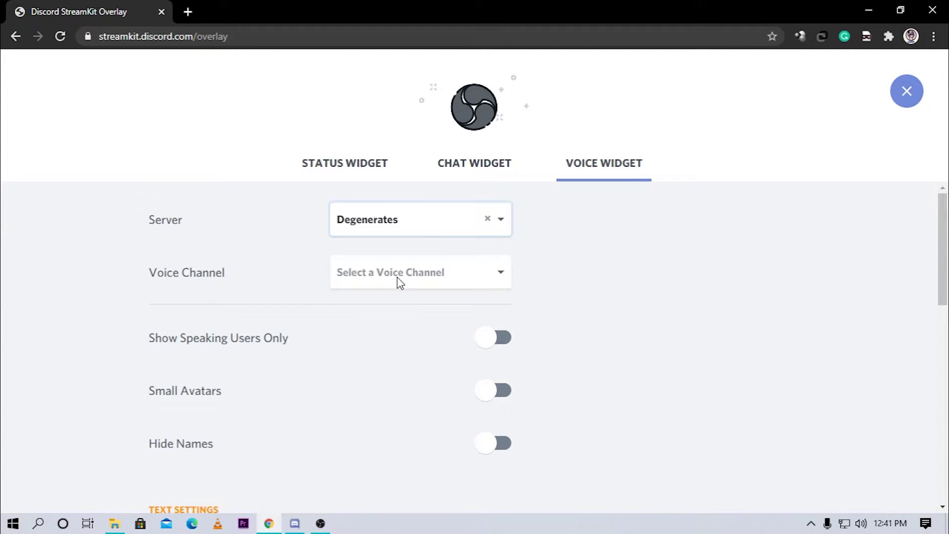
pyautogui.click(295, 522)
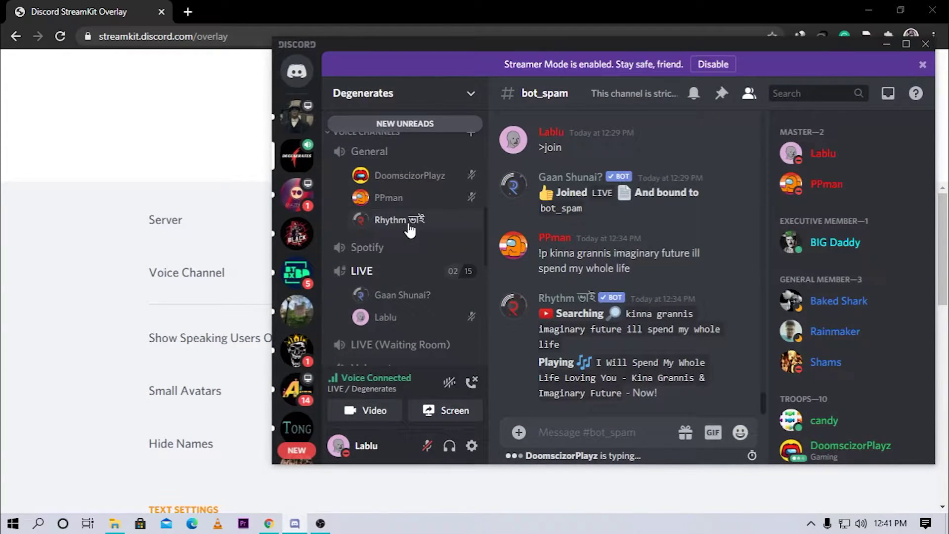
pyautogui.scroll(-1, 409, 228)
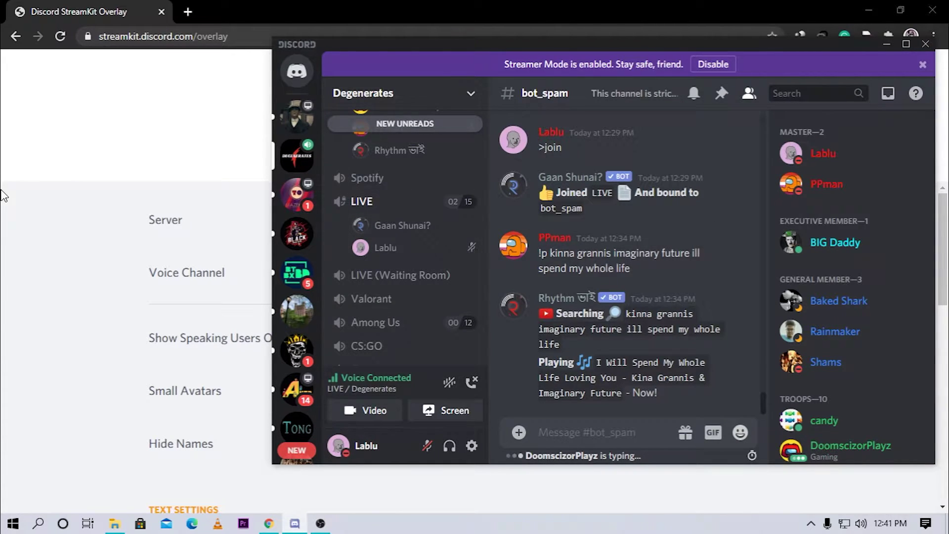
# Step: Set the widget's voice channel to LIVE, checking the channel name in Discord
pyautogui.click(242, 247)
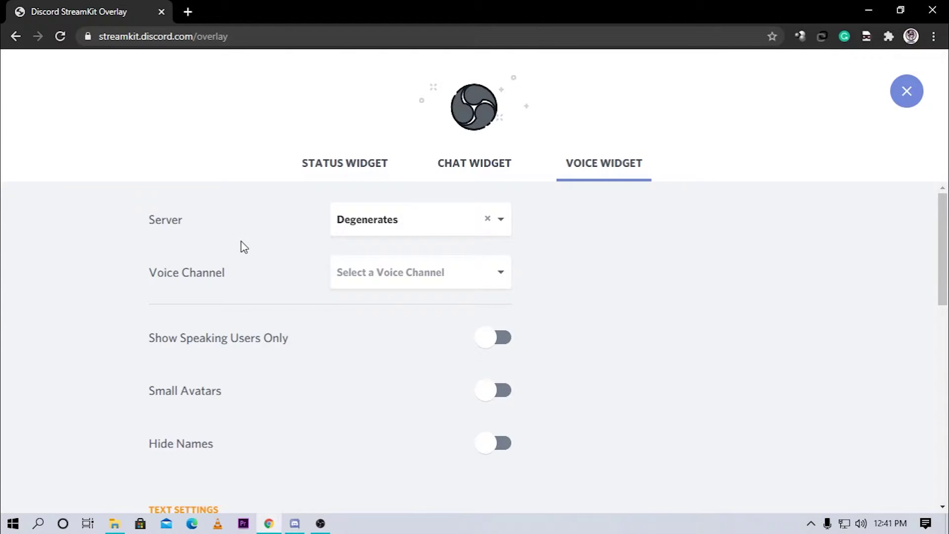
pyautogui.click(501, 281)
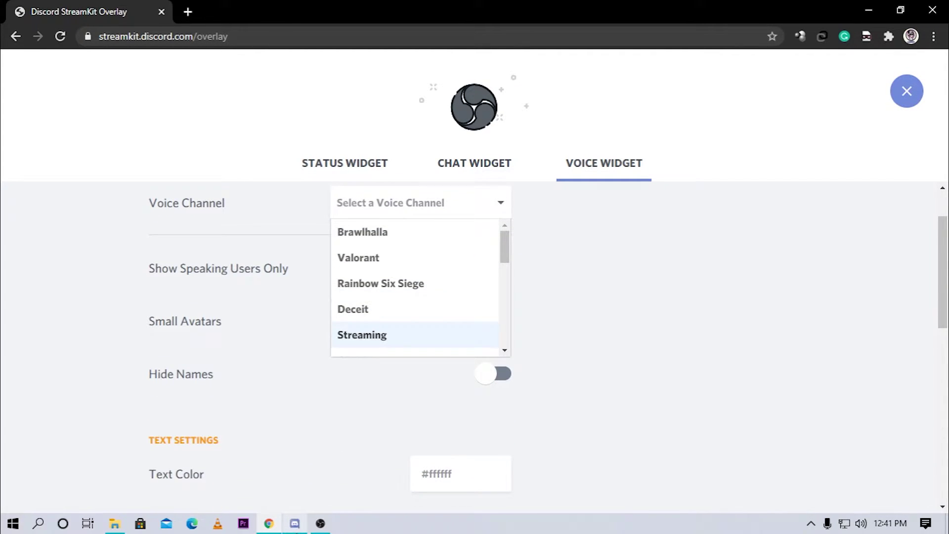
pyautogui.hotkey('alt', 'Tab')
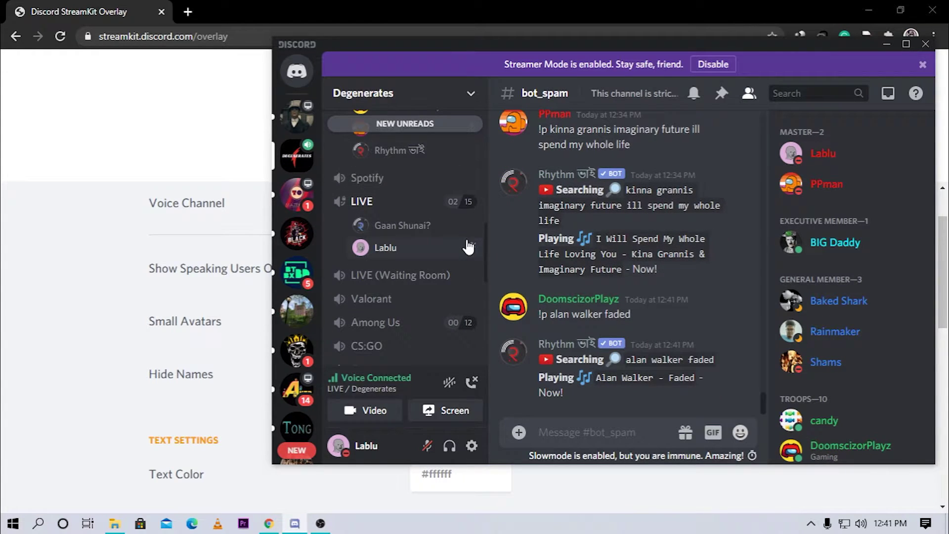
pyautogui.hotkey('alt', 'Tab')
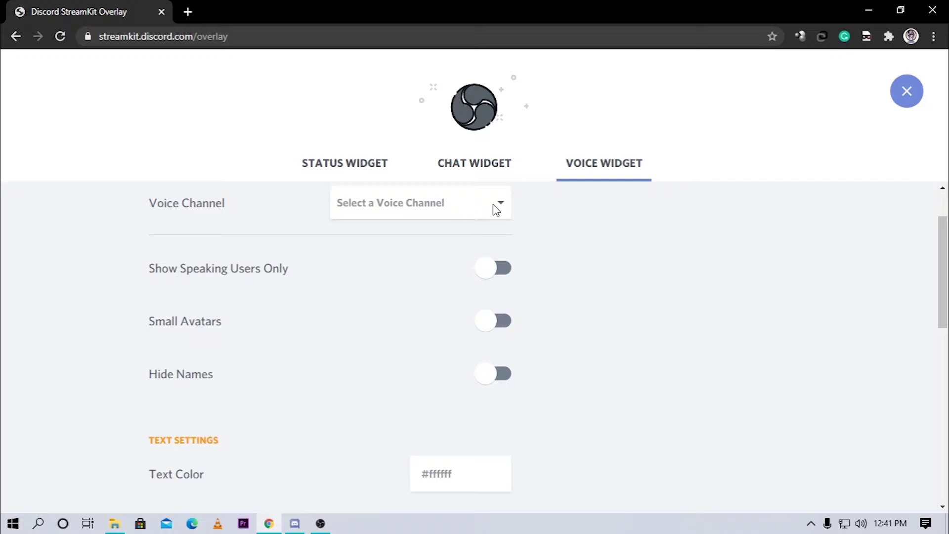
pyautogui.click(496, 210)
pyautogui.scroll(-3, 474, 240)
pyautogui.scroll(-1, 358, 324)
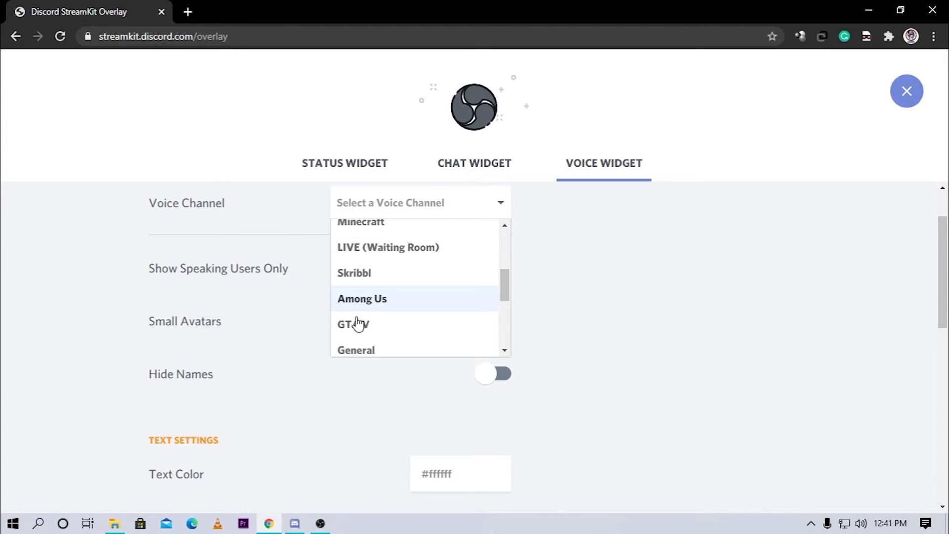
pyautogui.scroll(-5, 359, 324)
pyautogui.click(349, 323)
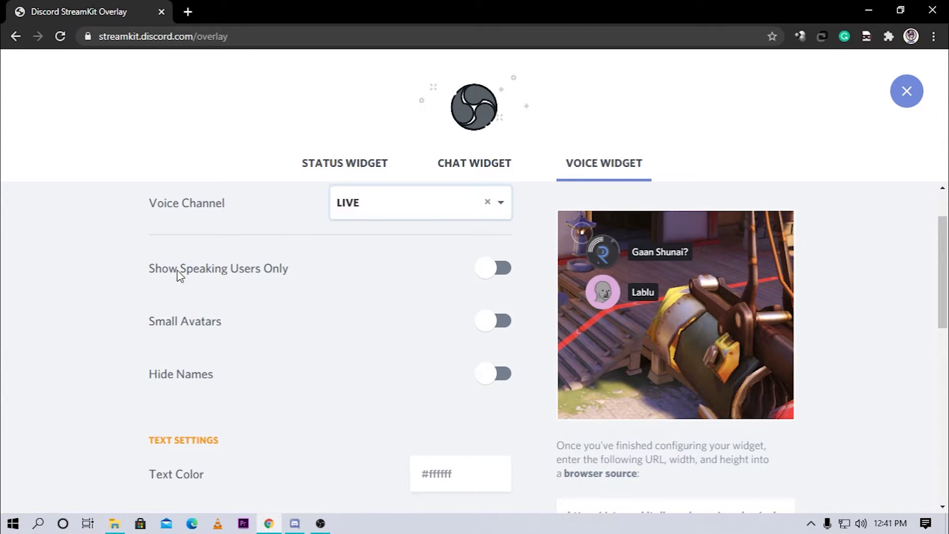
# Step: Enable Show Speaking Users Only, unmute in Discord to test the preview, and turn on Small Avatars
pyautogui.click(529, 291)
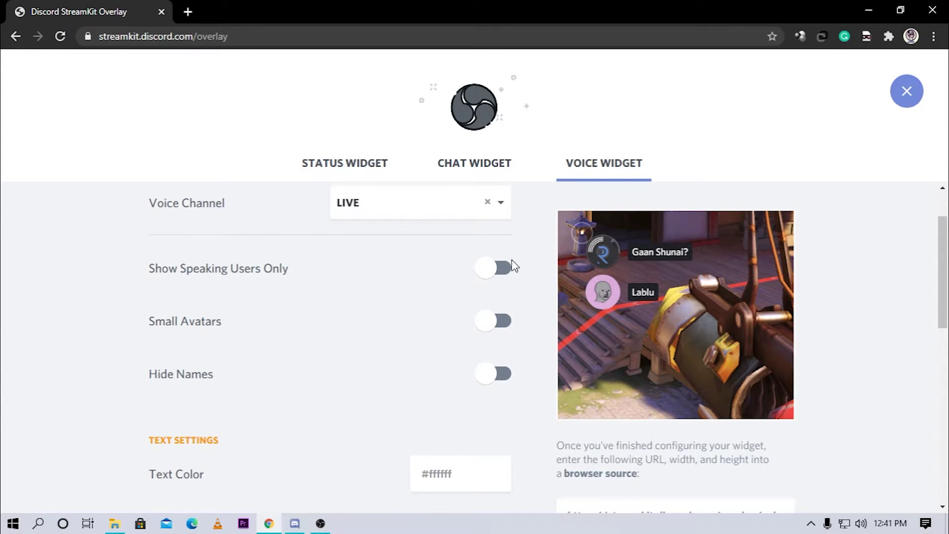
pyautogui.click(494, 276)
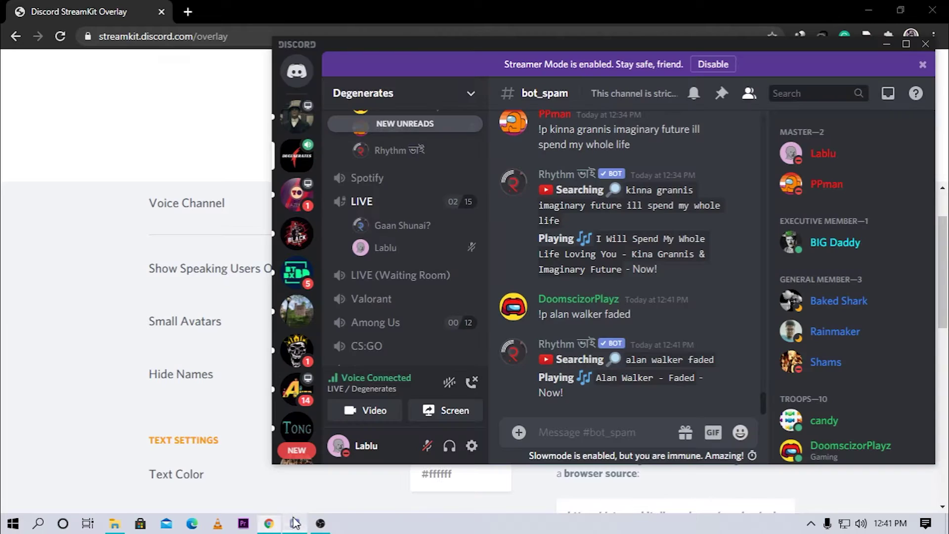
pyautogui.click(294, 522)
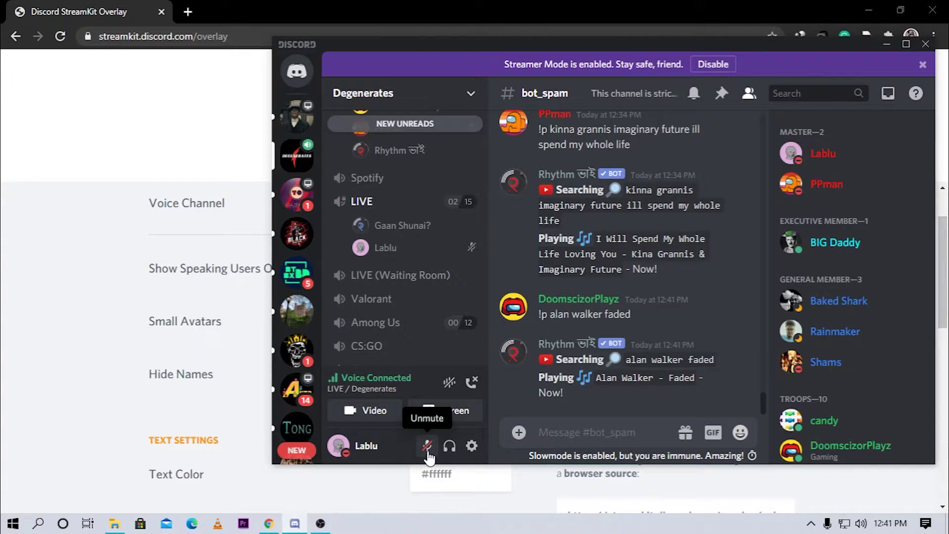
pyautogui.click(427, 447)
pyautogui.click(26, 304)
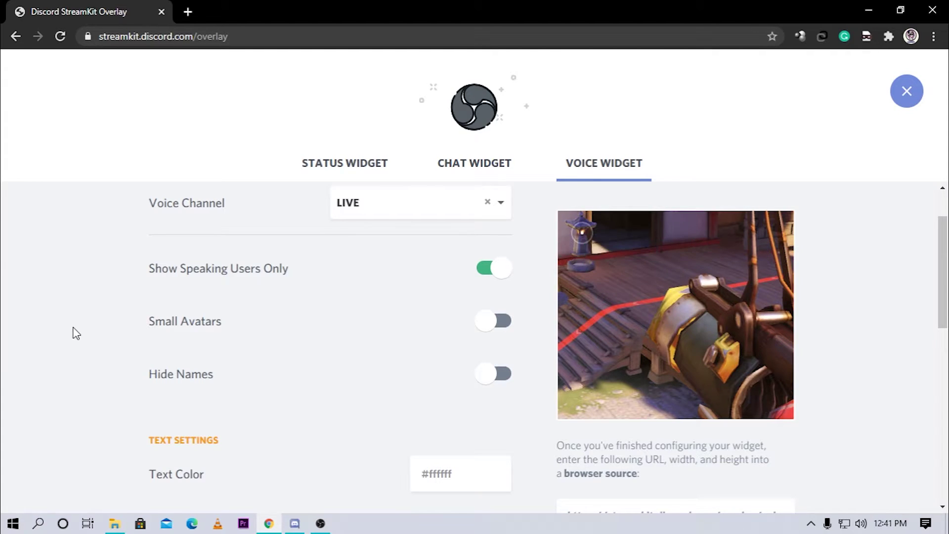
pyautogui.click(500, 323)
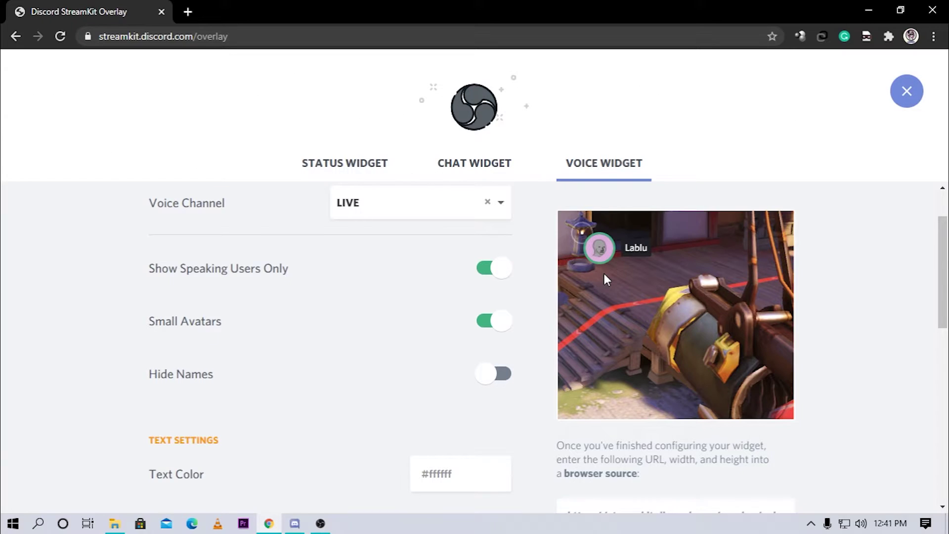
# Step: Turn Small Avatars back off and toggle Hide Names on and off again
pyautogui.click(488, 326)
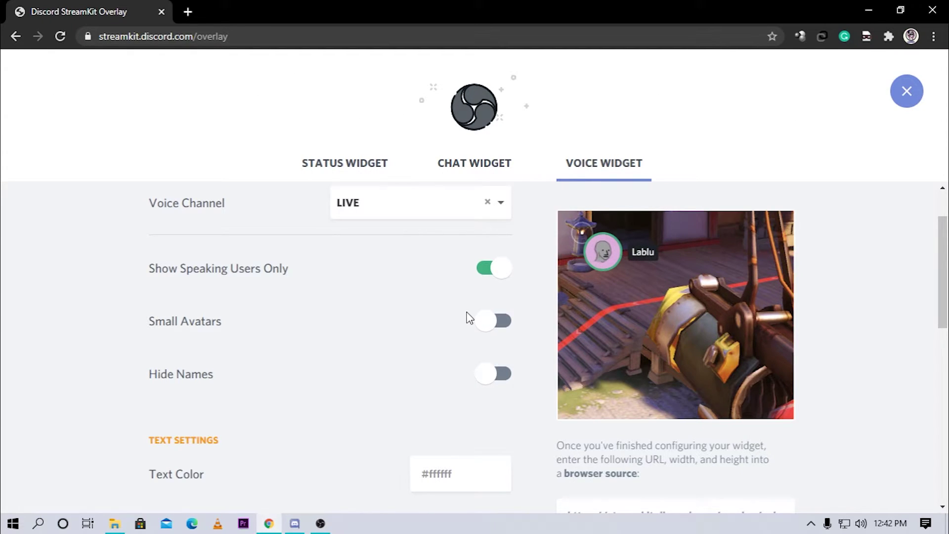
pyautogui.scroll(-1, 490, 277)
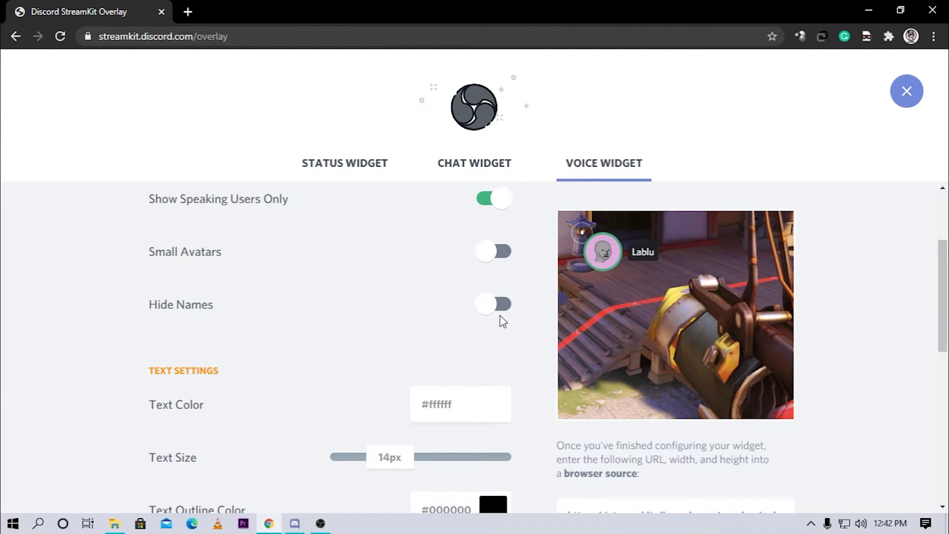
pyautogui.click(500, 311)
pyautogui.click(500, 305)
pyautogui.scroll(-5, 340, 281)
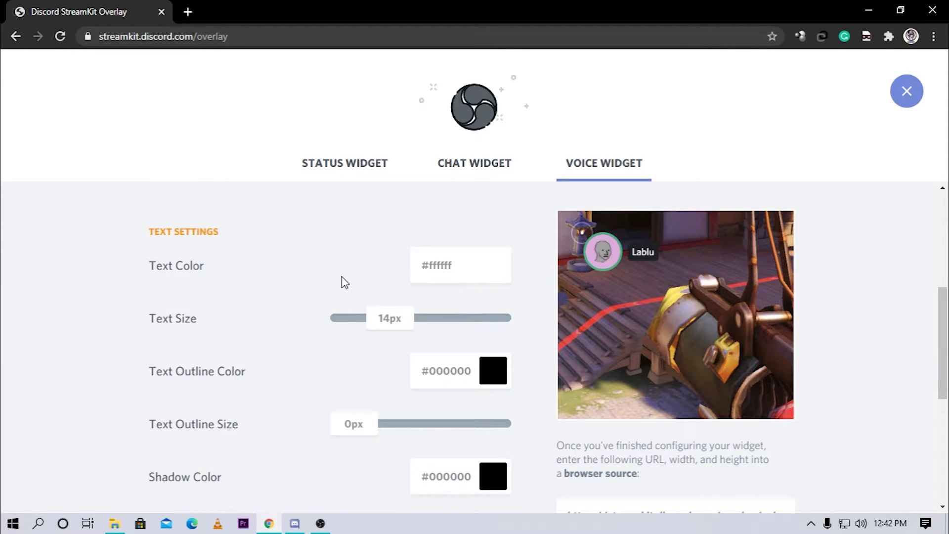
pyautogui.scroll(3, 484, 325)
# Step: Set the member name text colour to red (#ff0000) and the text size to 29px
pyautogui.click(443, 270)
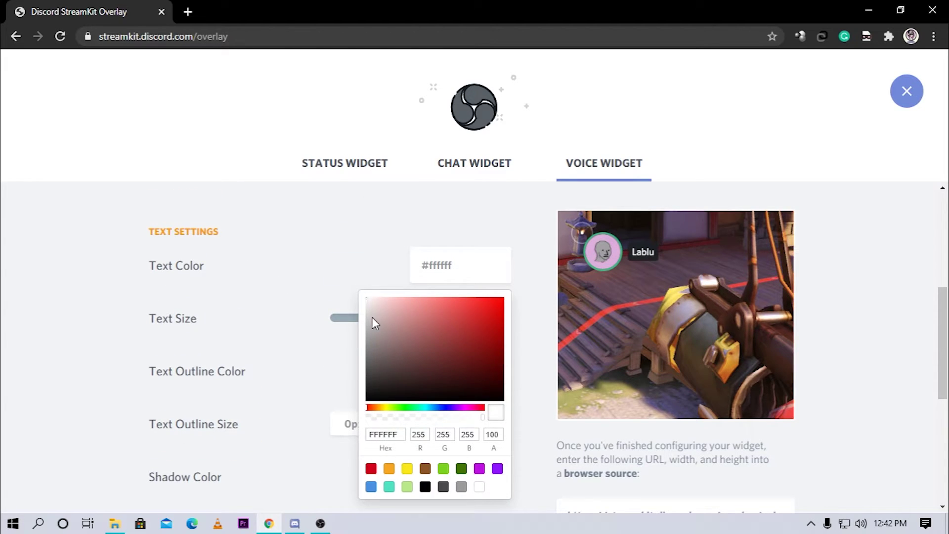
pyautogui.moveTo(371, 316); pyautogui.dragTo(519, 279)
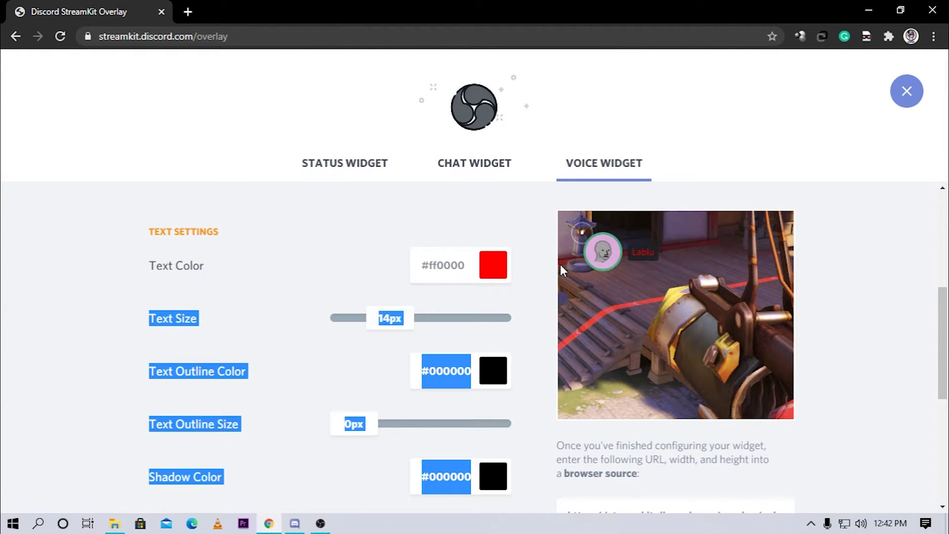
pyautogui.click(366, 275)
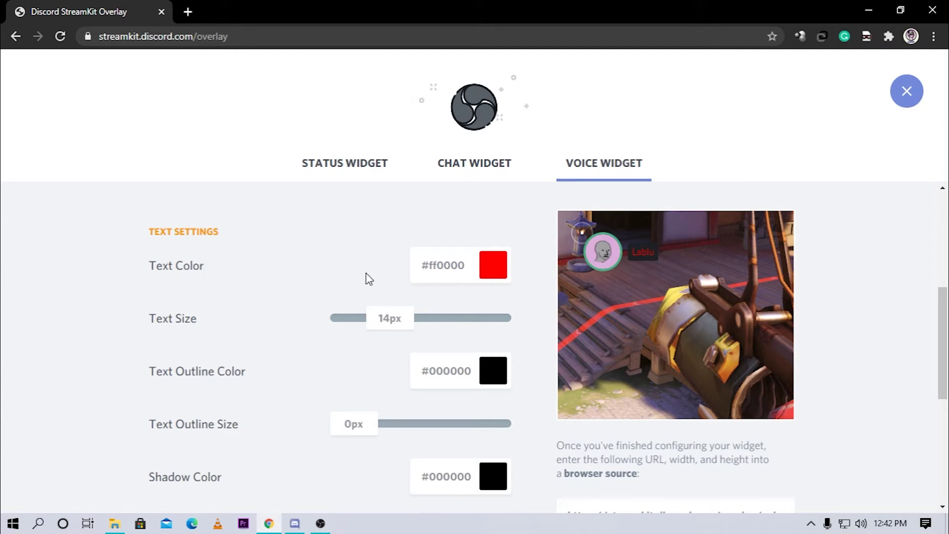
pyautogui.moveTo(387, 318); pyautogui.dragTo(432, 321)
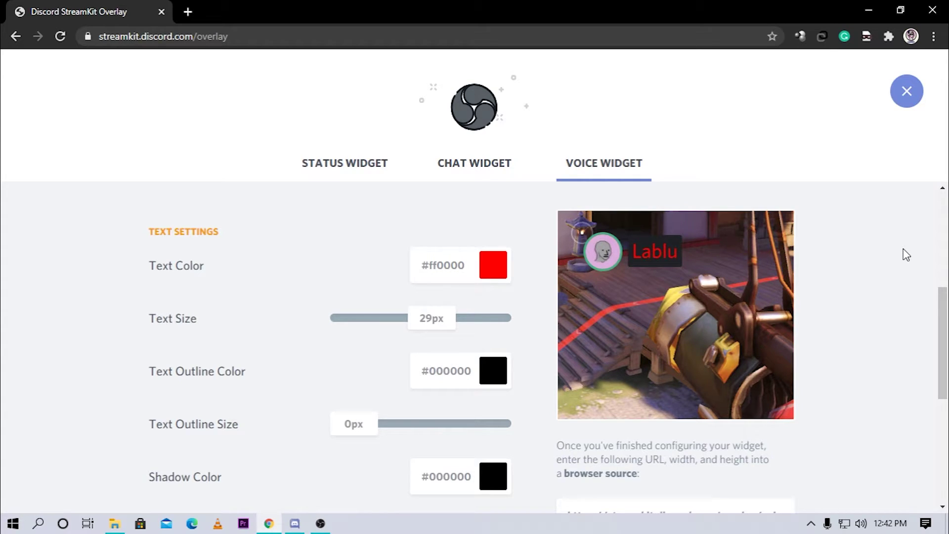
pyautogui.click(489, 265)
pyautogui.moveTo(425, 334); pyautogui.dragTo(414, 401)
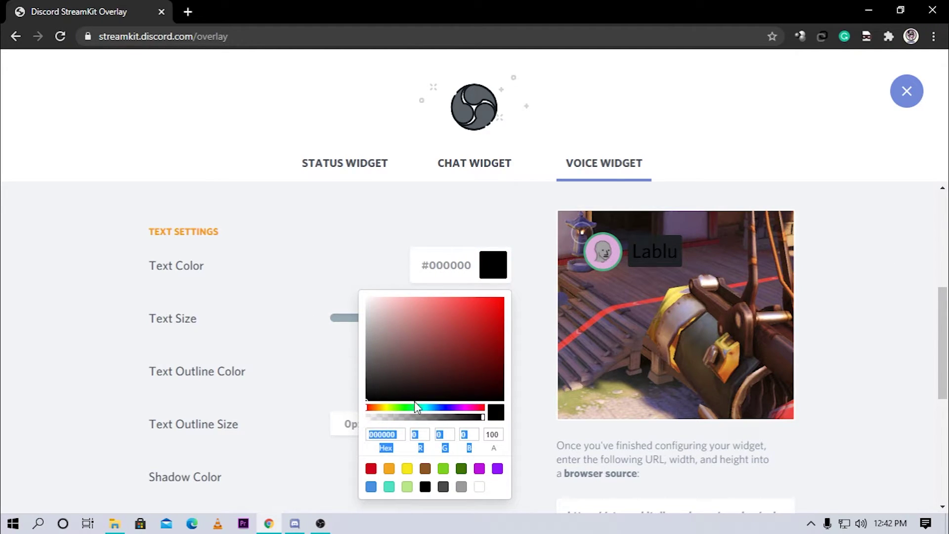
pyautogui.click(333, 292)
pyautogui.scroll(-6, 506, 409)
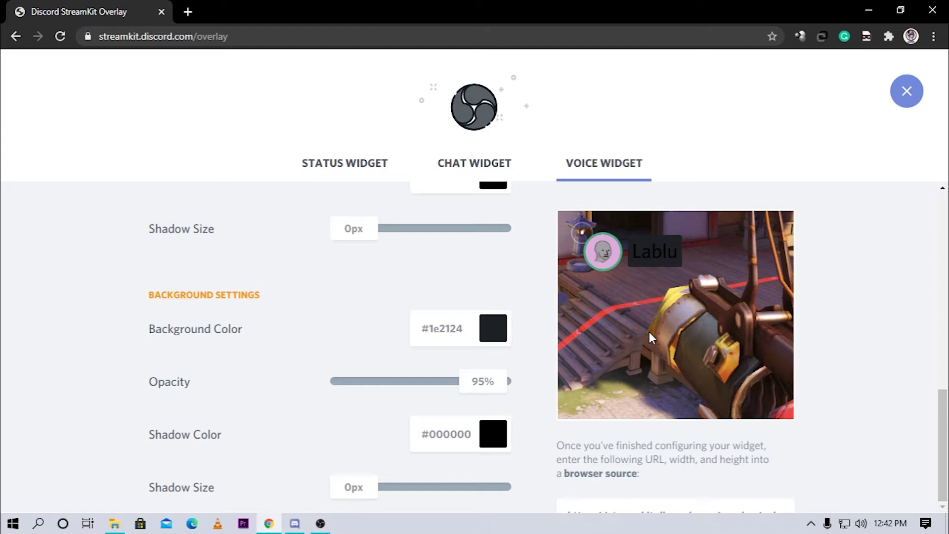
pyautogui.scroll(4, 541, 401)
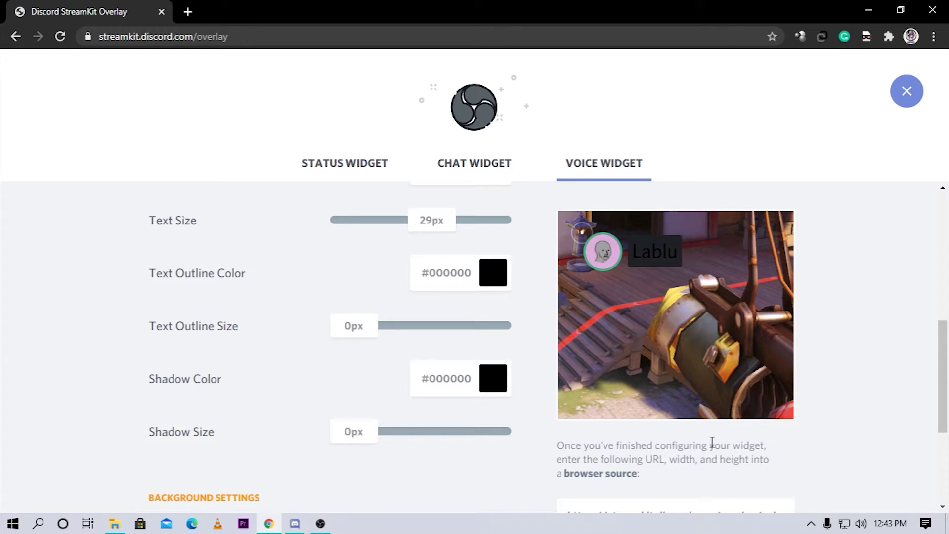
pyautogui.click(320, 522)
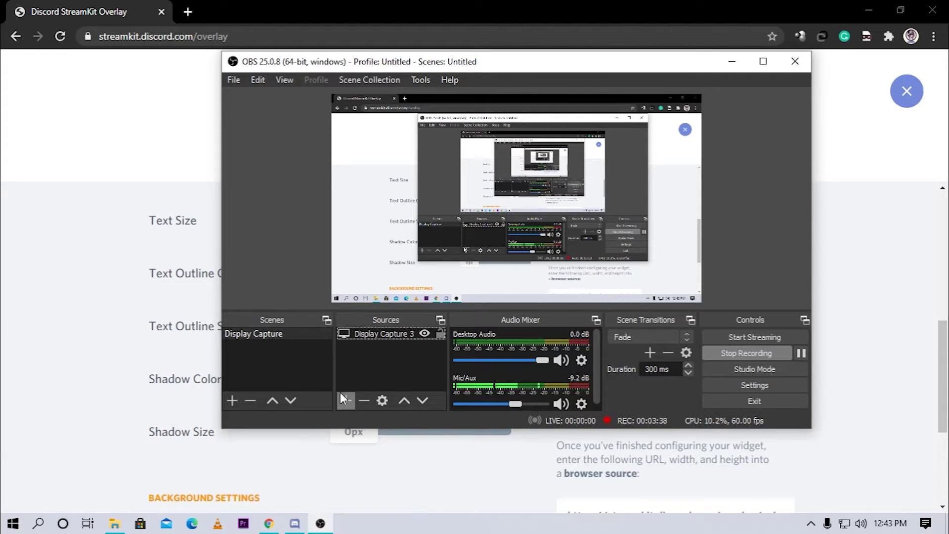
pyautogui.click(888, 466)
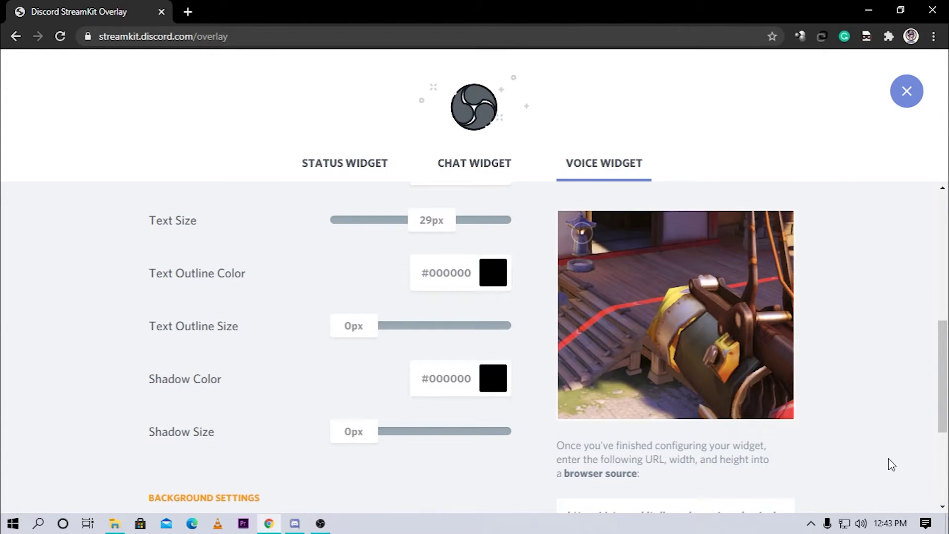
pyautogui.scroll(-4, 636, 434)
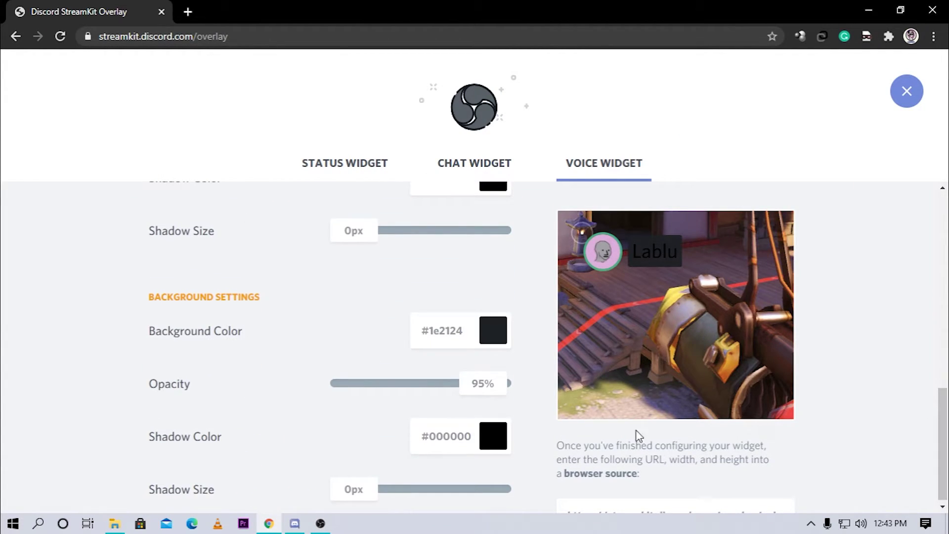
pyautogui.scroll(12, 267, 339)
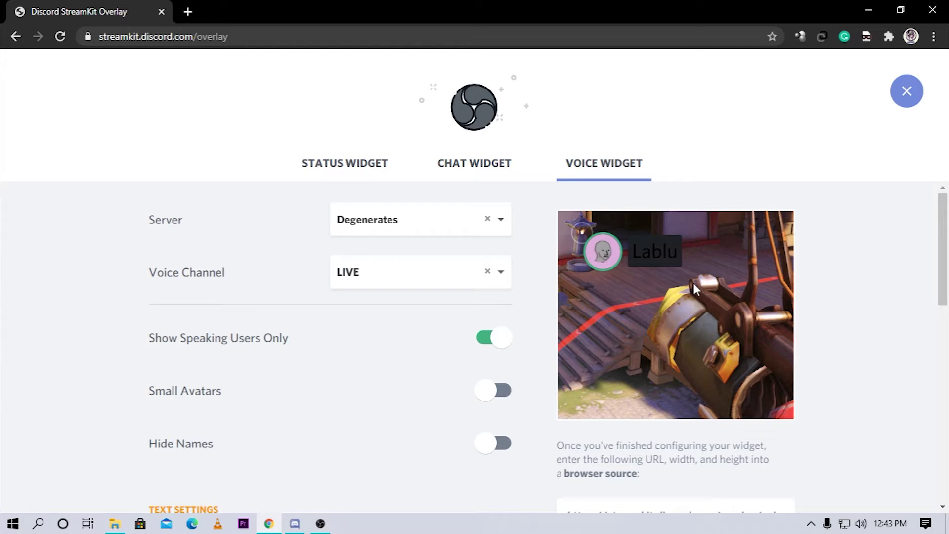
# Step: Zoom the Chrome page out two steps so the widget URL fits
pyautogui.click(933, 37)
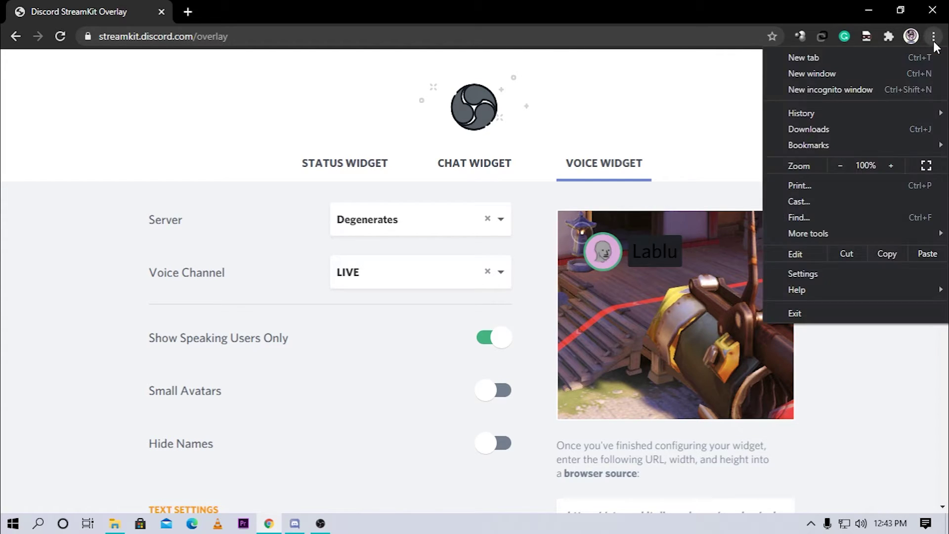
pyautogui.click(840, 165)
pyautogui.click(840, 165)
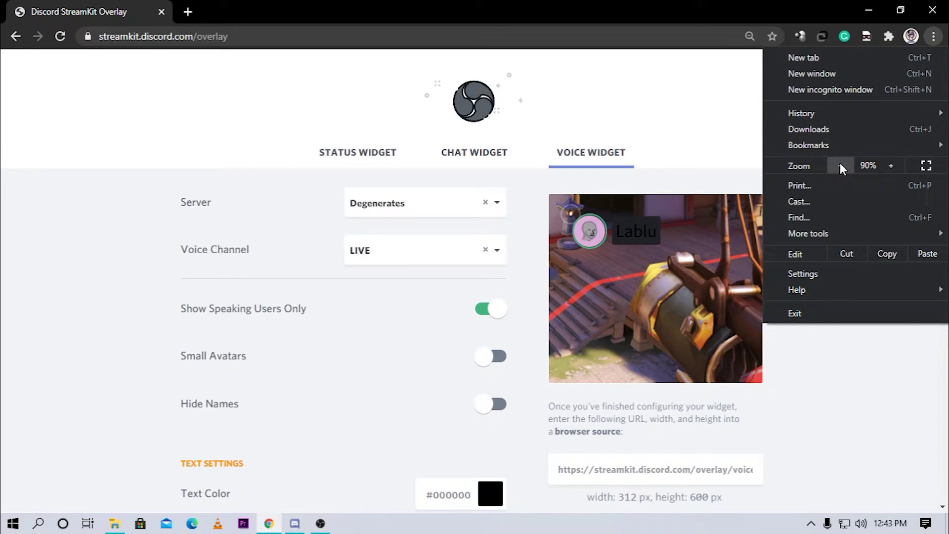
pyautogui.click(792, 333)
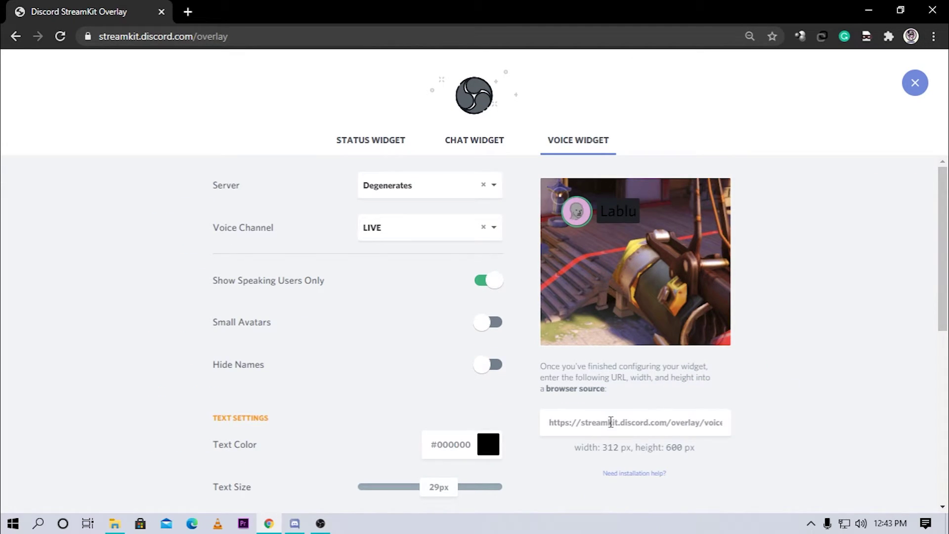
# Step: Copy the voice widget's browser-source URL to the clipboard
pyautogui.click(665, 419)
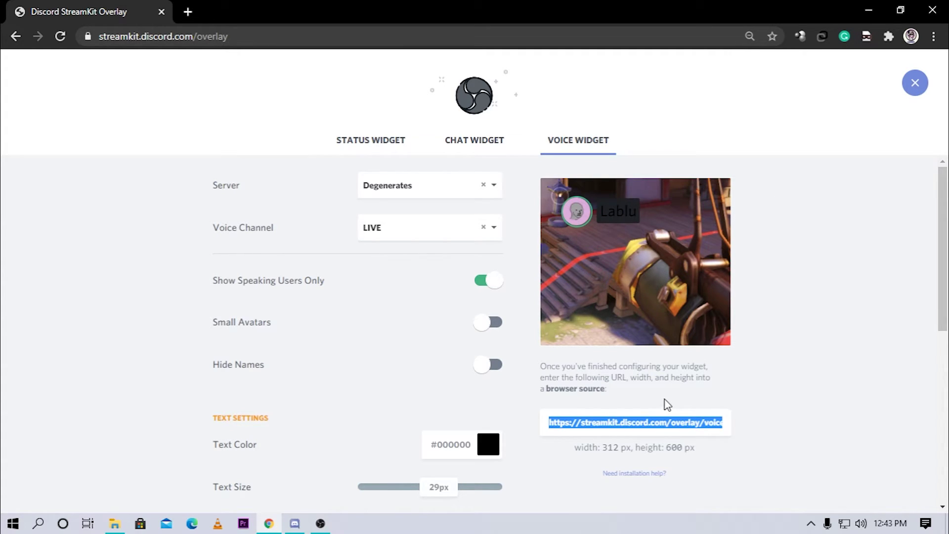
pyautogui.rightClick(660, 423)
pyautogui.click(708, 320)
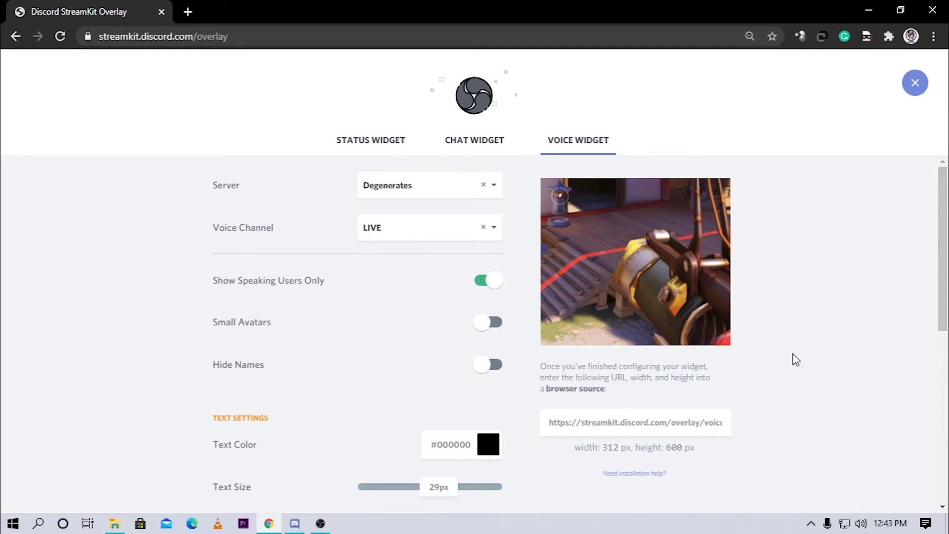
# Step: Bring OBS to the front, maximize it, and start adding a Browser source
pyautogui.click(329, 520)
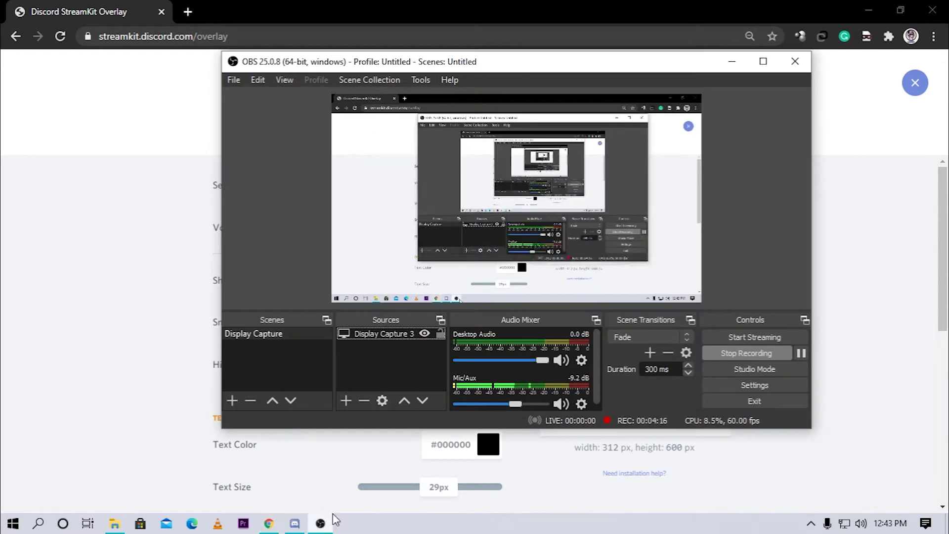
pyautogui.click(771, 65)
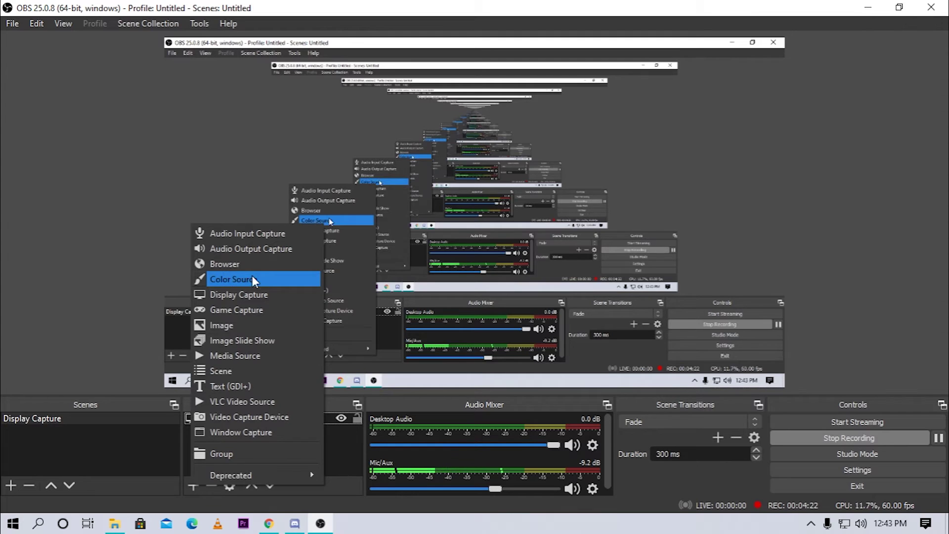
pyautogui.click(253, 263)
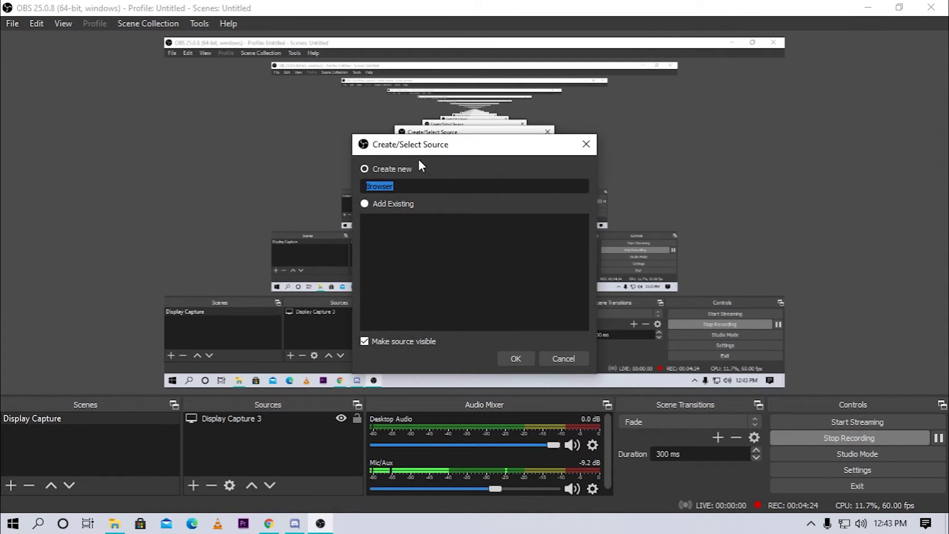
# Step: Create the Browser source at 312 × 600 with the pasted StreamKit voice widget URL
pyautogui.click(526, 360)
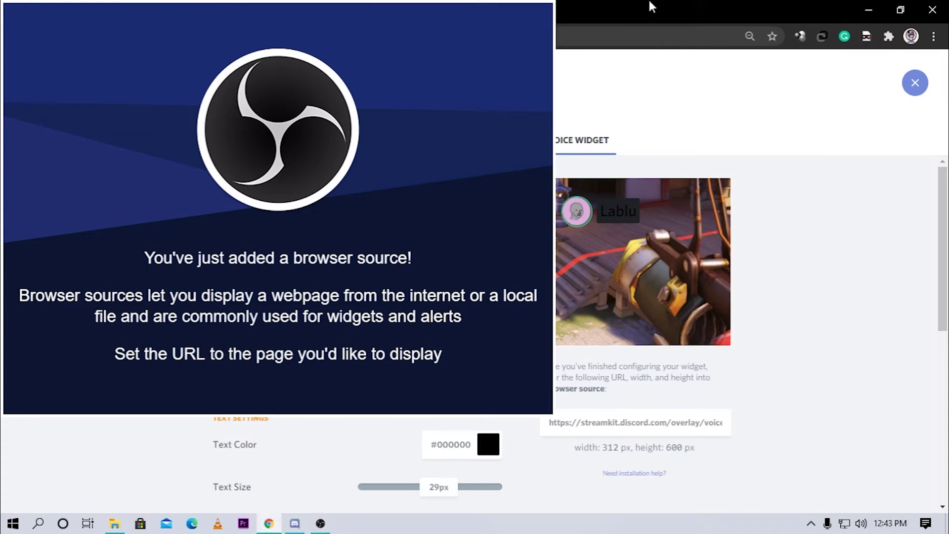
pyautogui.scroll(-1, 656, 483)
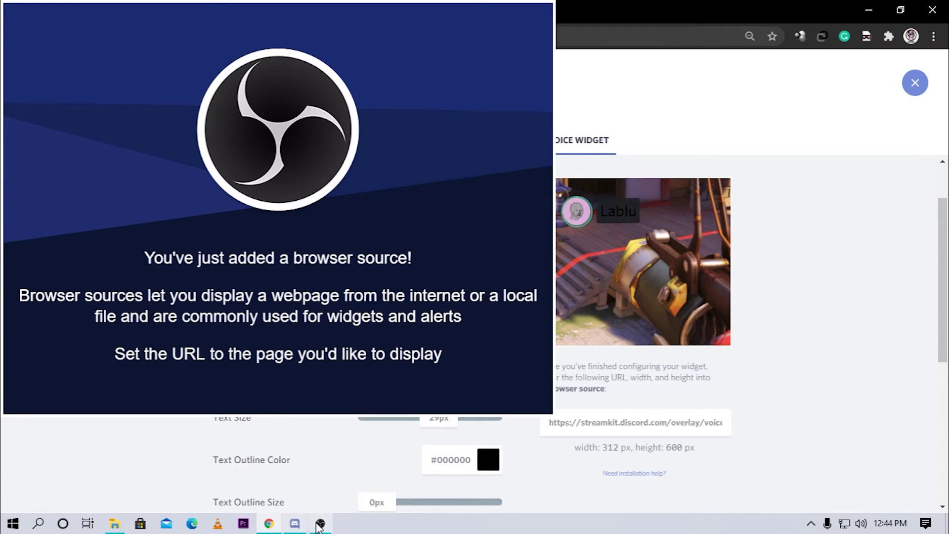
pyautogui.click(320, 524)
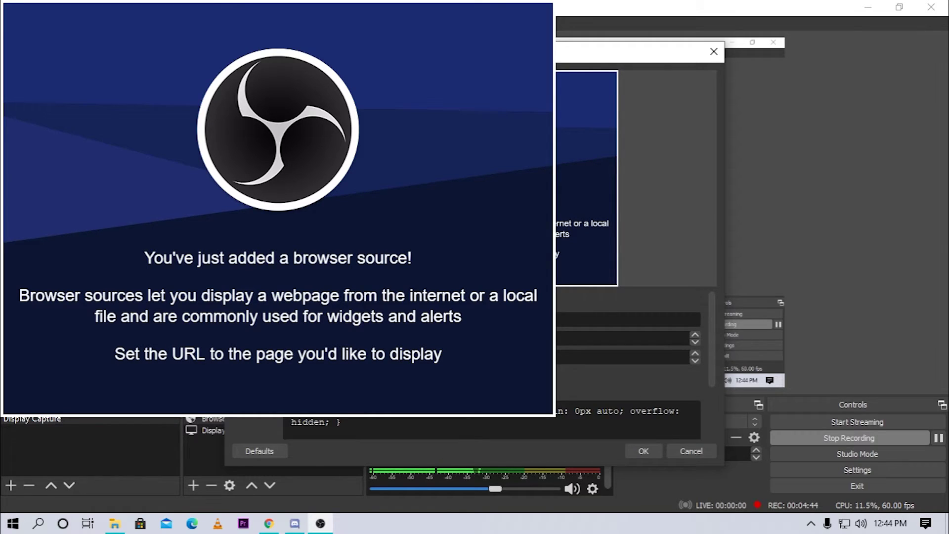
pyautogui.scroll(-2, 611, 436)
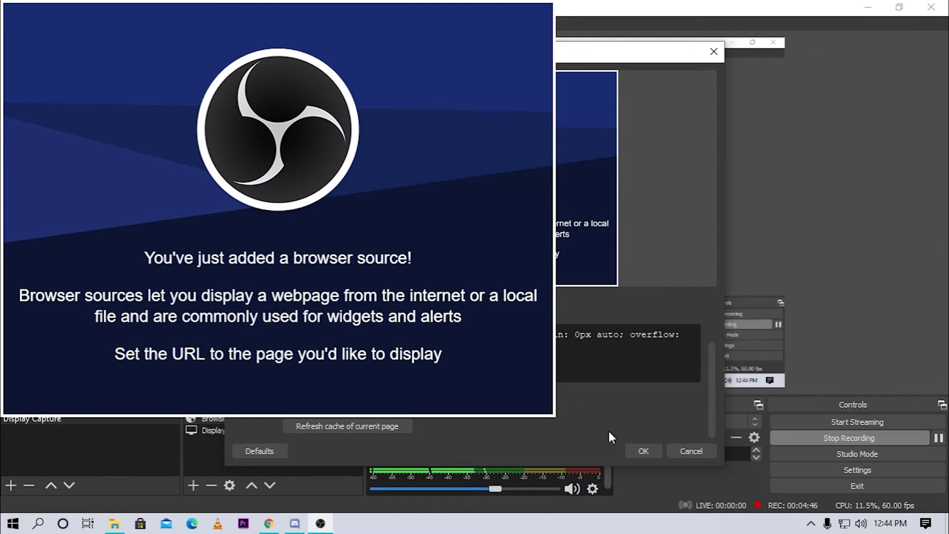
pyautogui.click(643, 450)
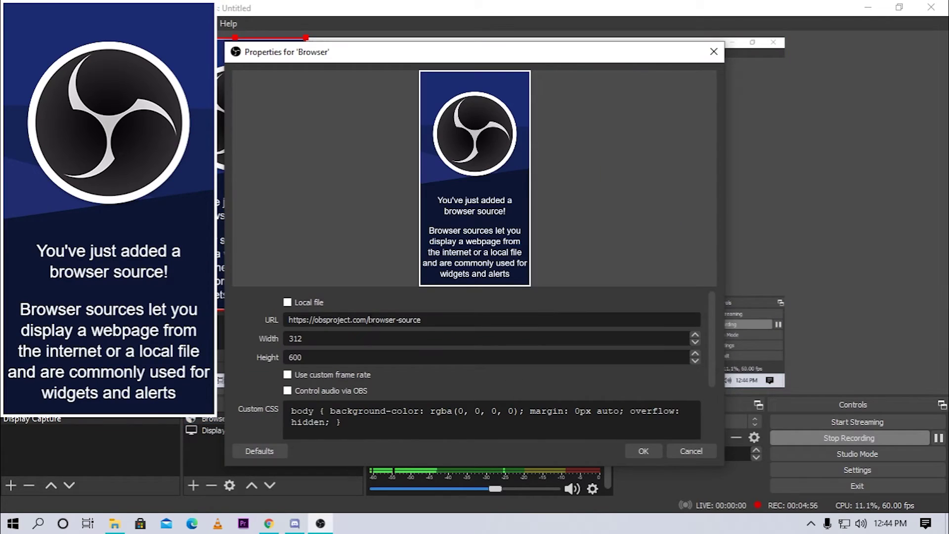
pyautogui.tripleClick(482, 324)
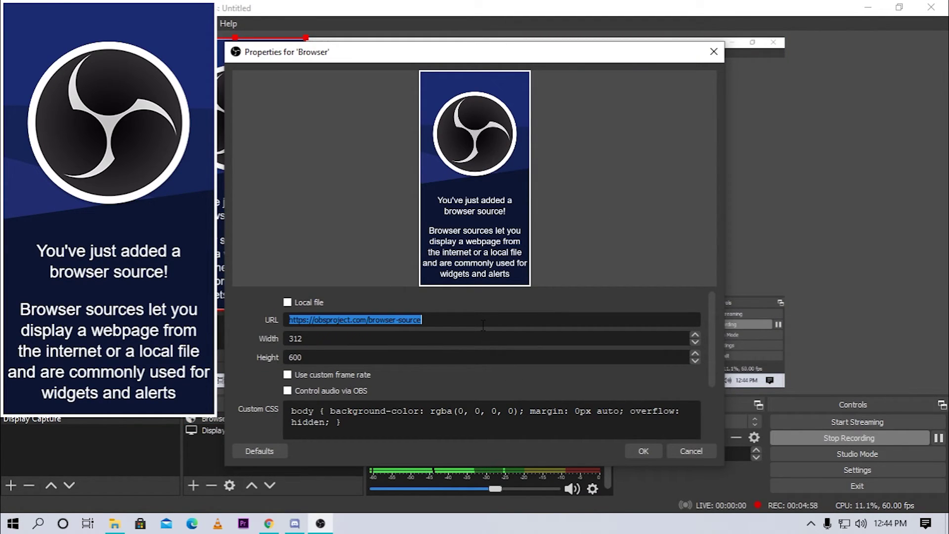
pyautogui.hotkey('ctrl', 'v')
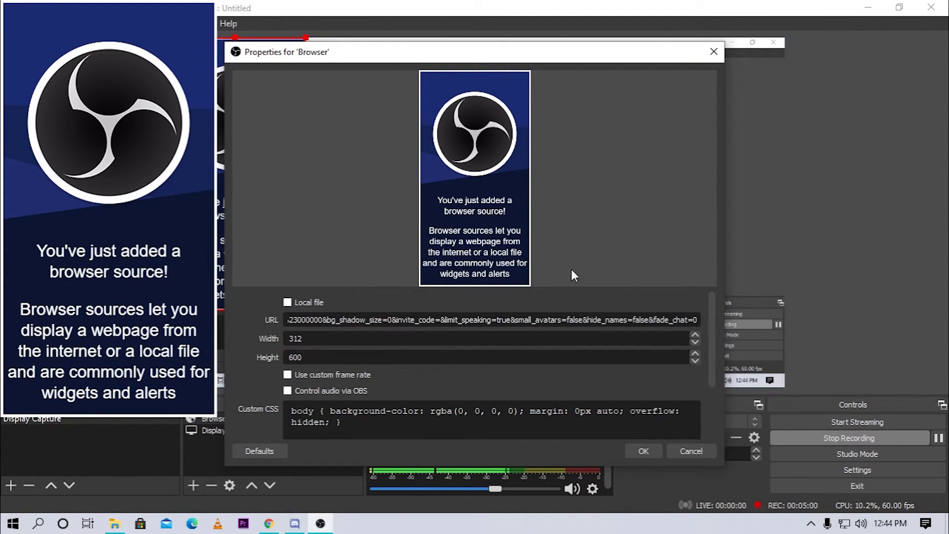
pyautogui.click(645, 450)
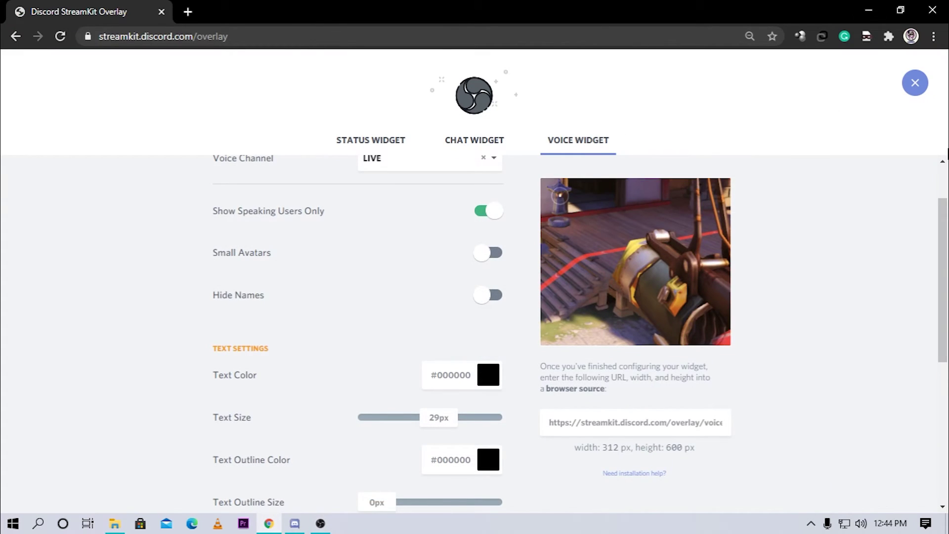
# Step: Look over the Chat and Status widget tabs, then return to the Voice Widget settings
pyautogui.scroll(-6, 947, 345)
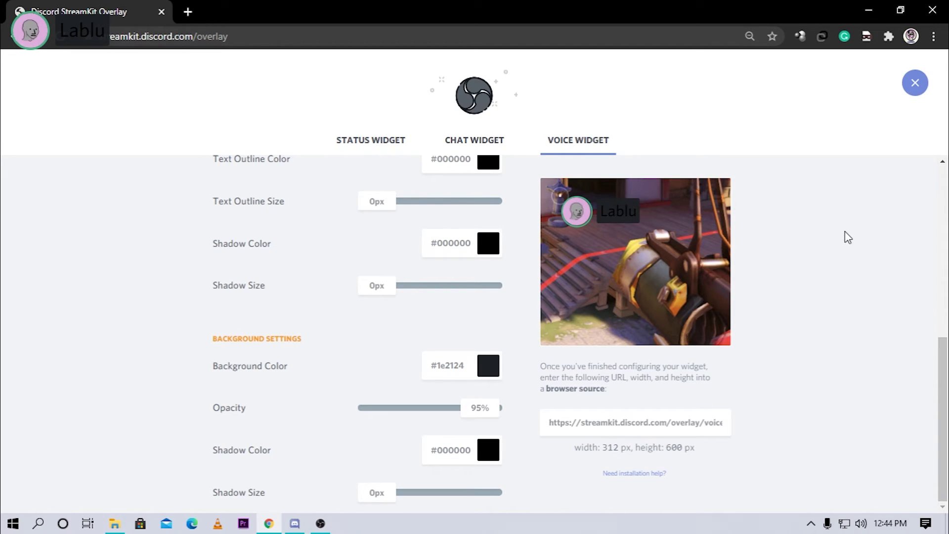
pyautogui.scroll(8, 384, 220)
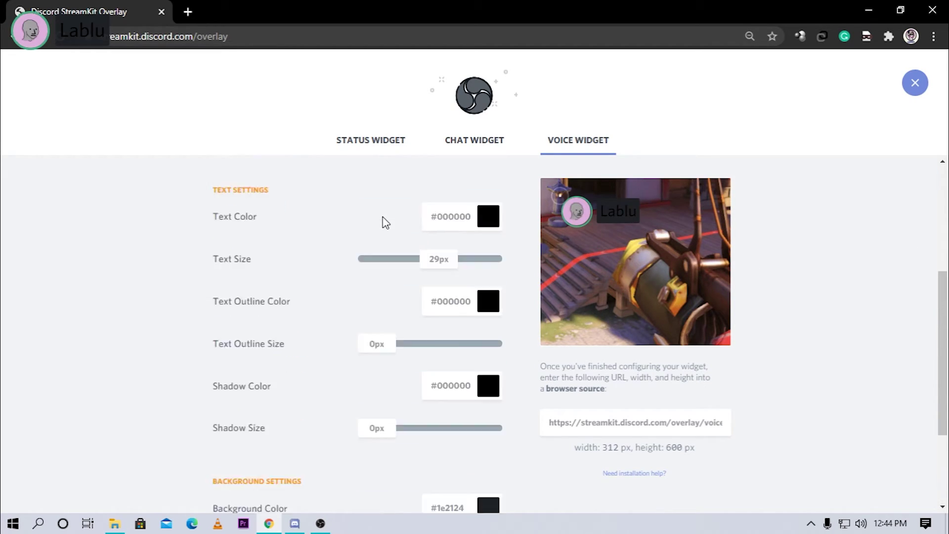
pyautogui.click(472, 140)
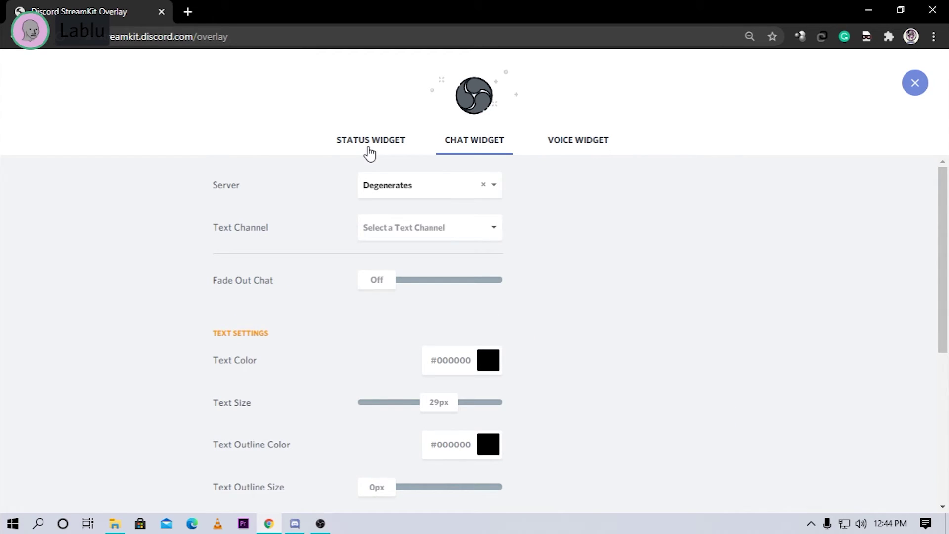
pyautogui.click(370, 143)
pyautogui.scroll(-3, 289, 227)
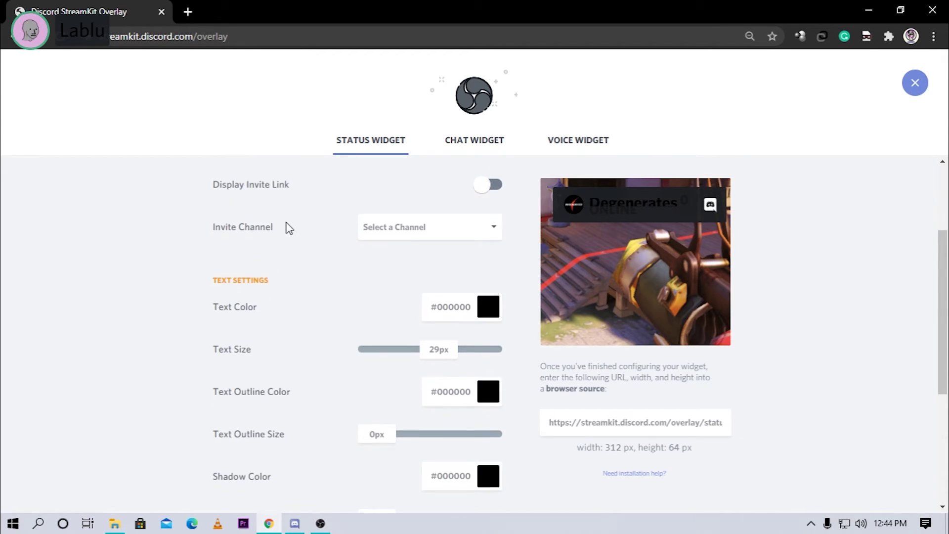
pyautogui.scroll(3, 289, 228)
pyautogui.click(599, 148)
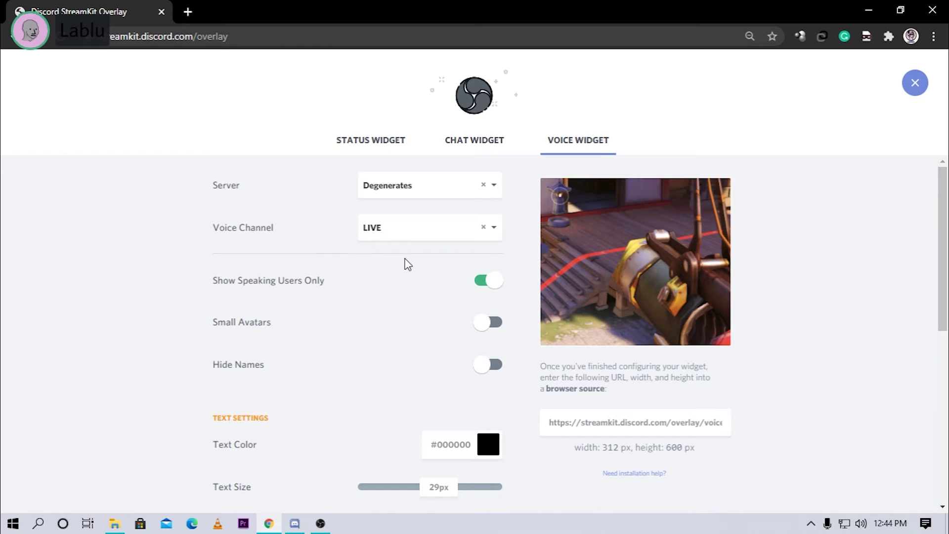
pyautogui.scroll(-3, 581, 330)
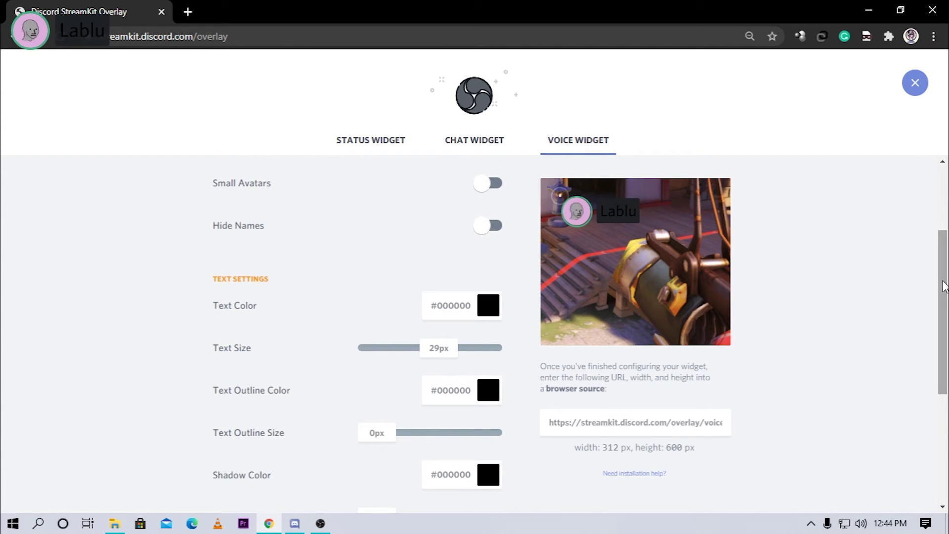
# Step: Back in OBS, enlarge the Discord voice overlay by its corner and drag it to the top-left corner
pyautogui.click(327, 520)
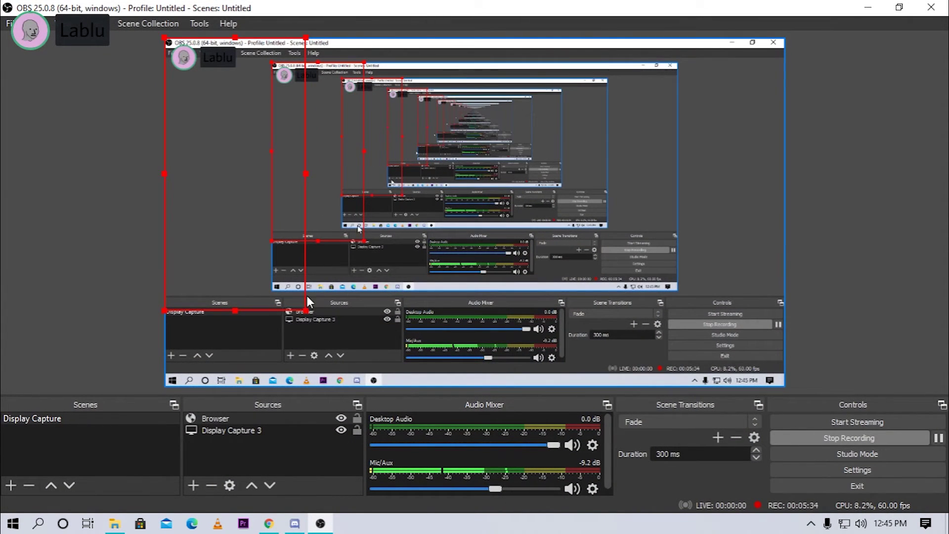
pyautogui.moveTo(305, 312); pyautogui.dragTo(348, 368)
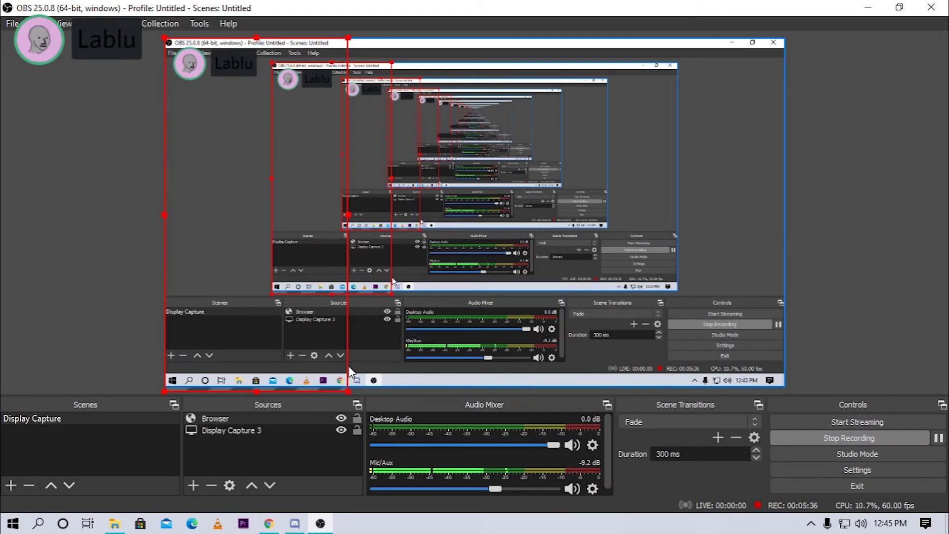
pyautogui.moveTo(223, 129); pyautogui.dragTo(573, 310)
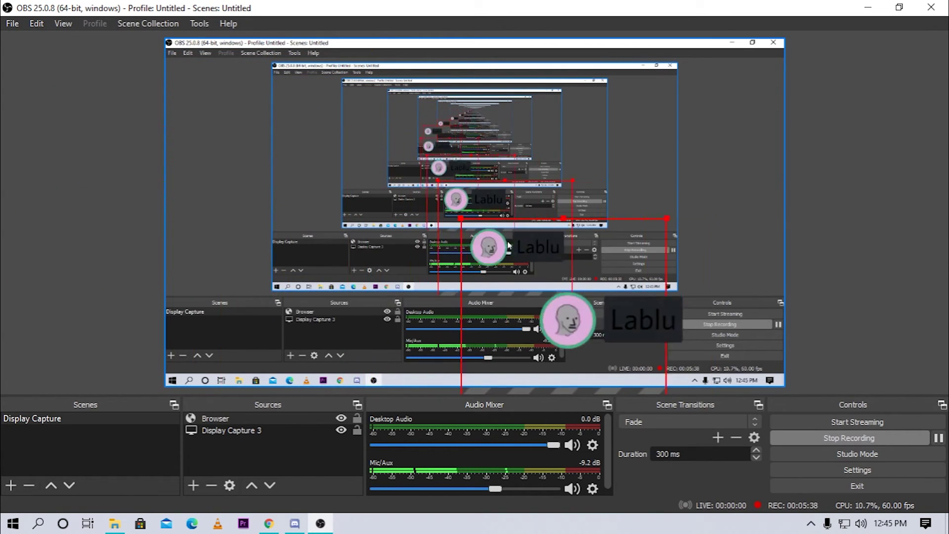
pyautogui.moveTo(509, 245); pyautogui.dragTo(224, 127)
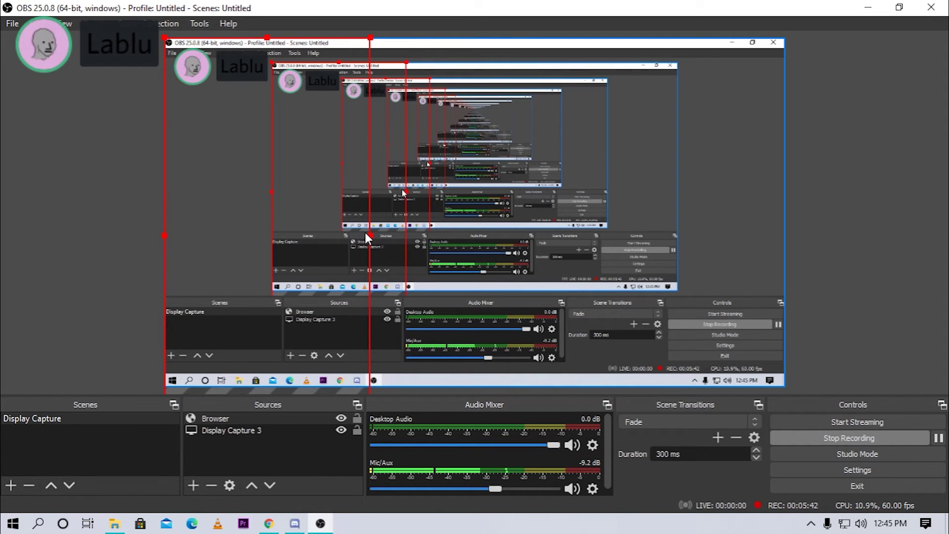